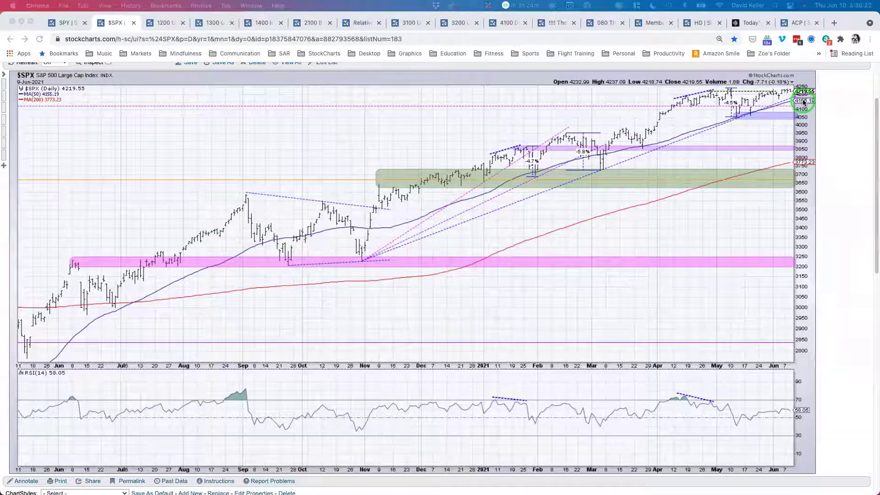
# Show the 1400 chart list grid of bond, dollar, oil, bitcoin, gold and commodity charts
pyautogui.click(259, 23)
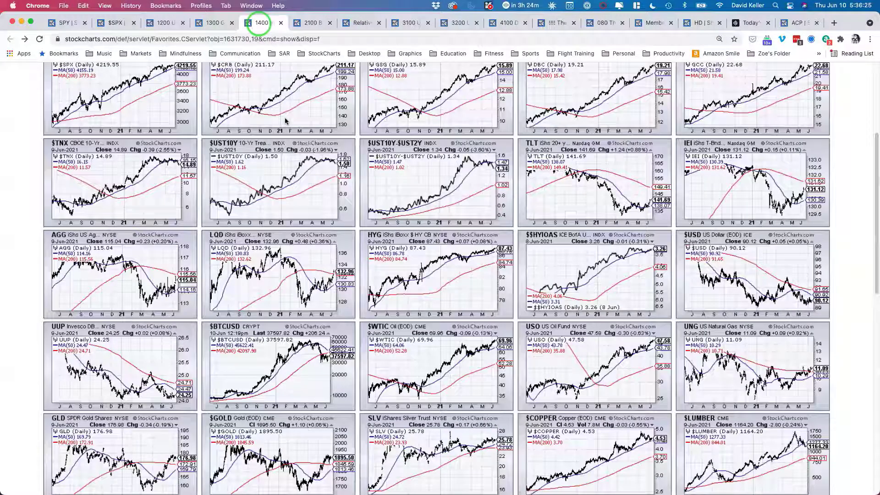
# Open the full $UST10Y:$UST2Y yield-spread chart from the 1400 Intermarket Analysis grid
pyautogui.scroll(2, 285, 121)
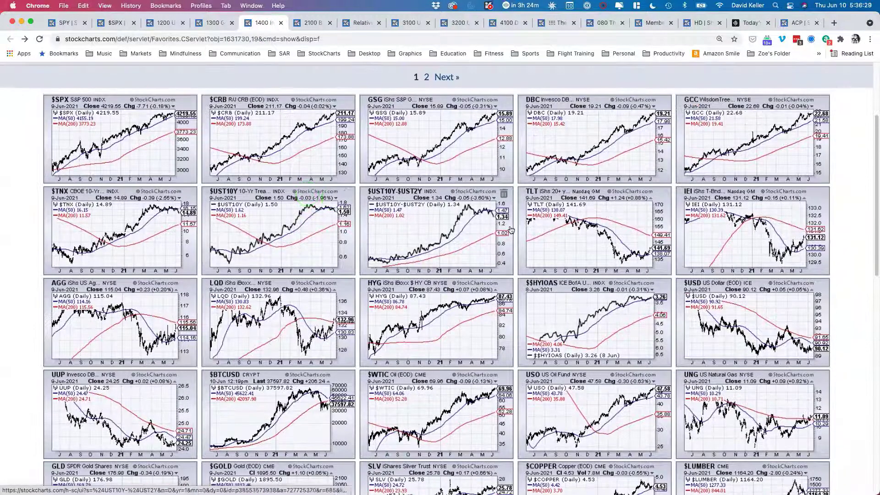
pyautogui.click(511, 229)
pyautogui.click(560, 236)
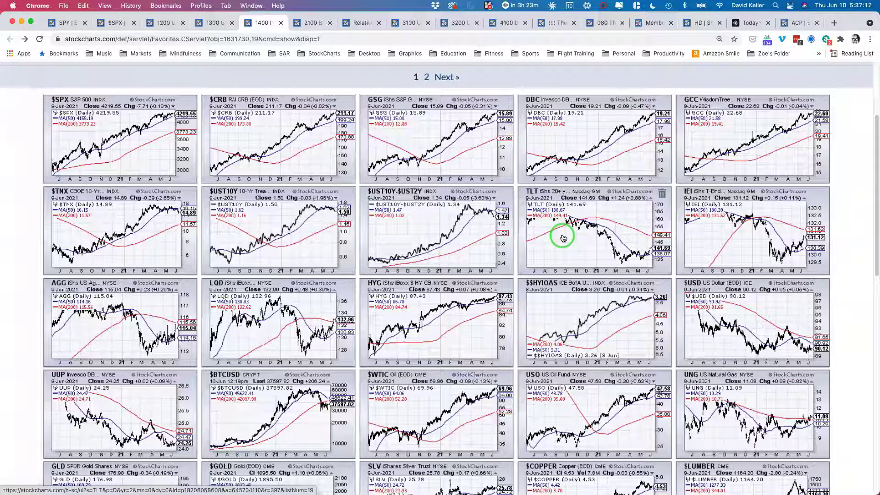
pyautogui.click(443, 244)
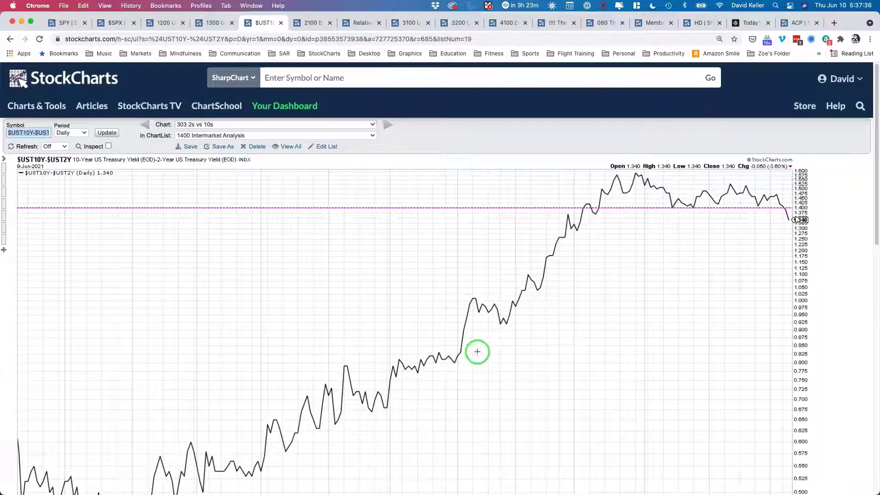
# Scroll down the $UST10Y-$UST2Y spread chart to review its full date axis
pyautogui.scroll(-3, 299, 340)
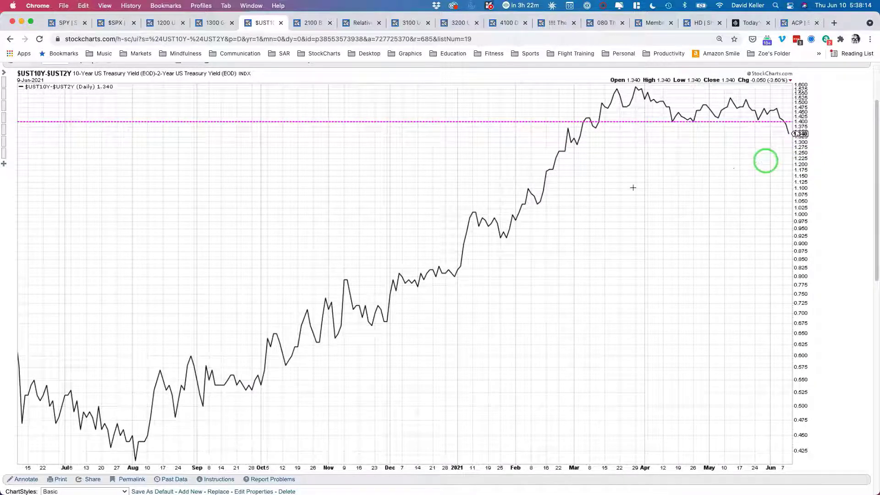
# Go back to the 1400 grid, view the $TNX 10-year yield chart, then return to the grid
pyautogui.click(10, 39)
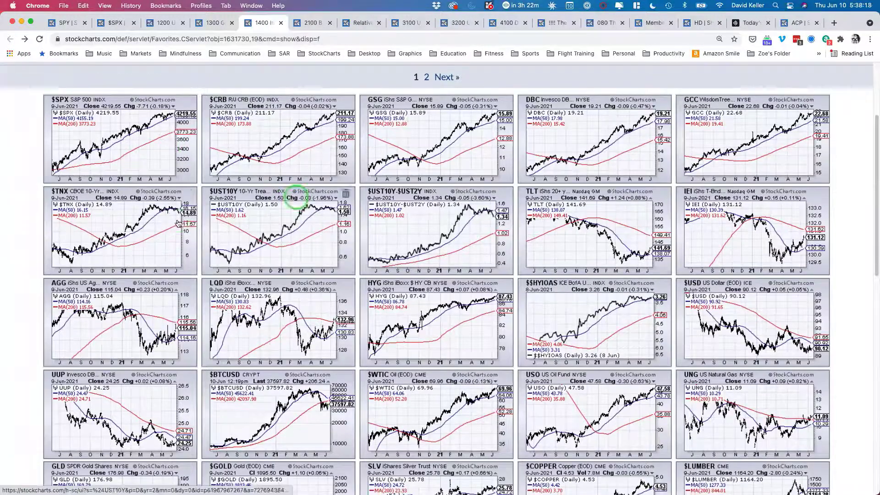
pyautogui.click(153, 232)
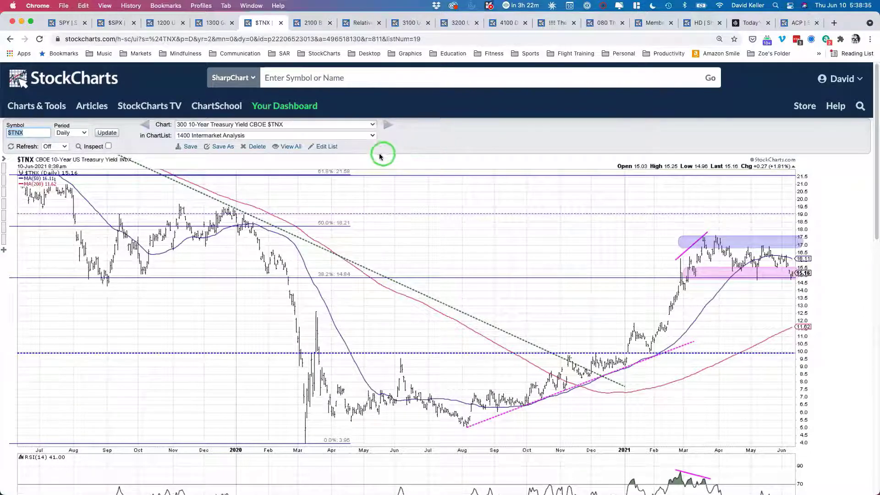
pyautogui.click(11, 41)
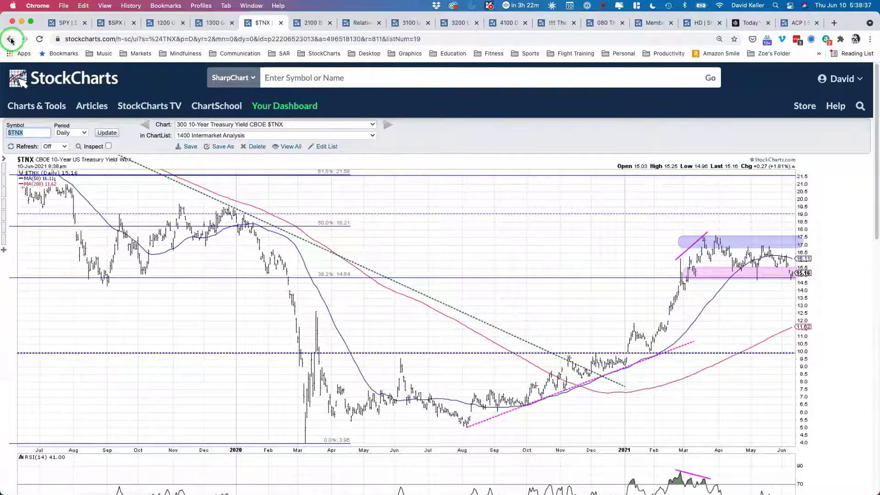
pyautogui.click(12, 42)
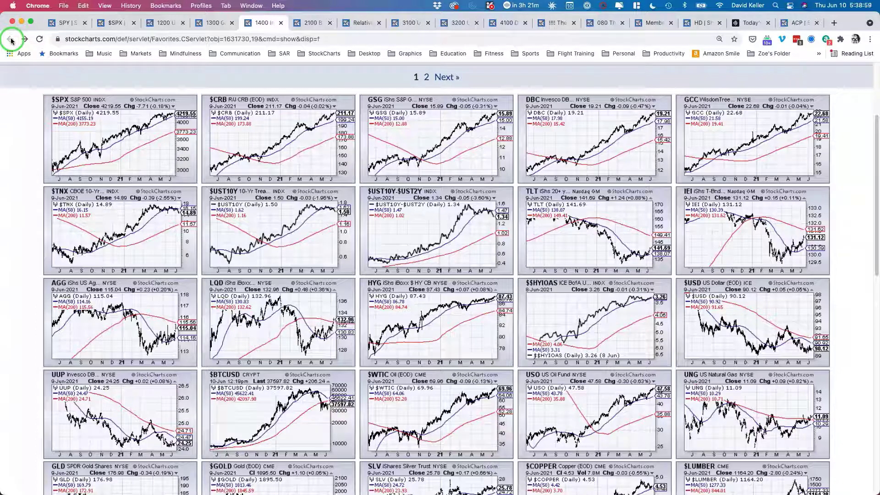
# Bring back the $SPX S&P 500 daily chart
pyautogui.click(101, 25)
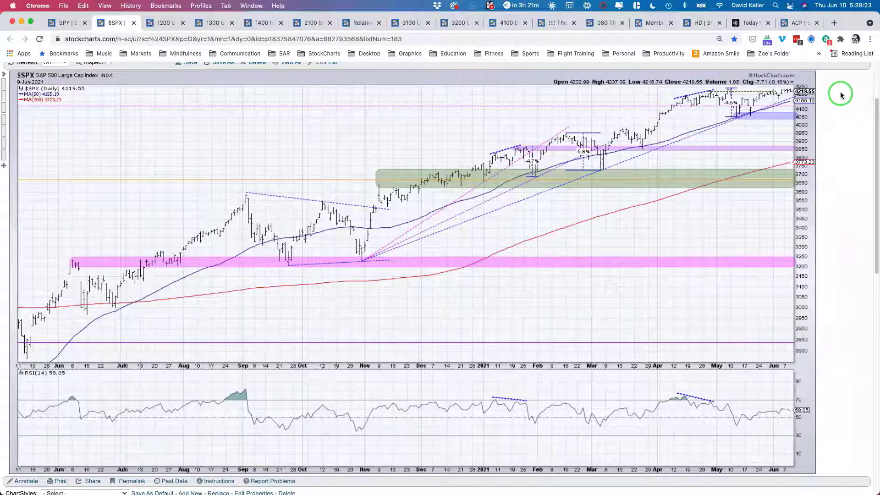
# On the Home Depot tab, load the $XAU Gold & Silver Index chart using symbol 'xau'
pyautogui.click(706, 27)
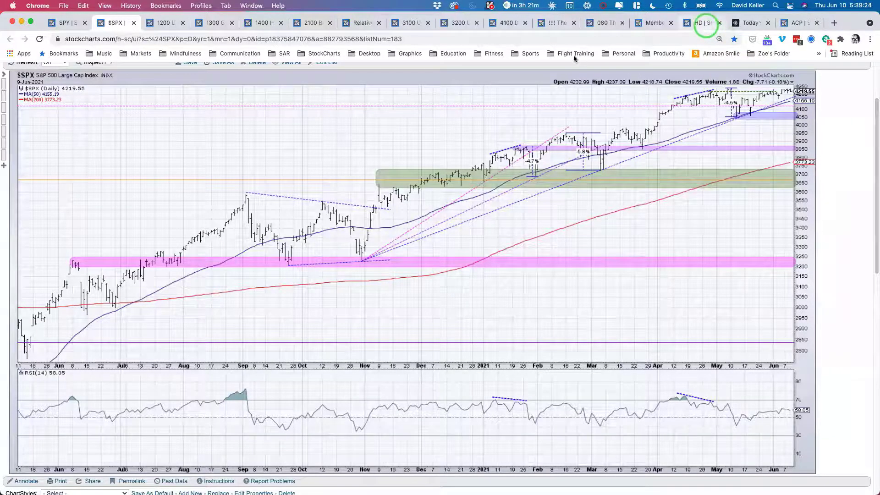
pyautogui.click(551, 80)
pyautogui.write('xau')
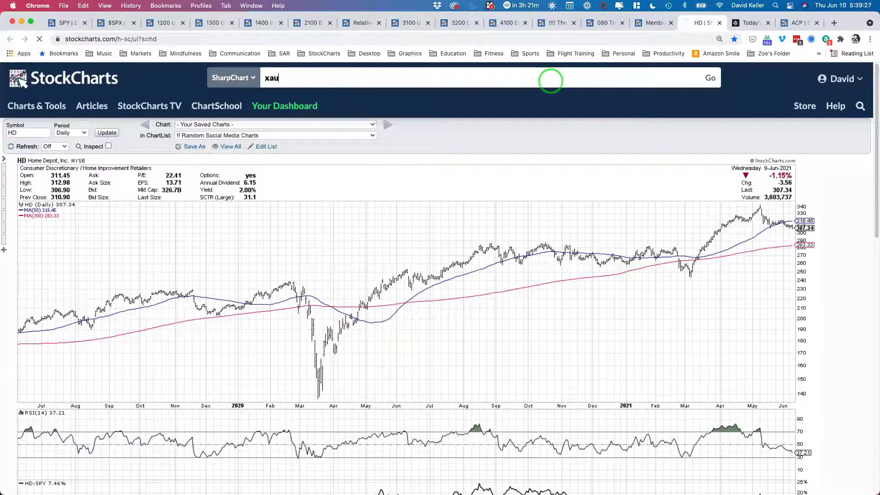
pyautogui.press('Return')
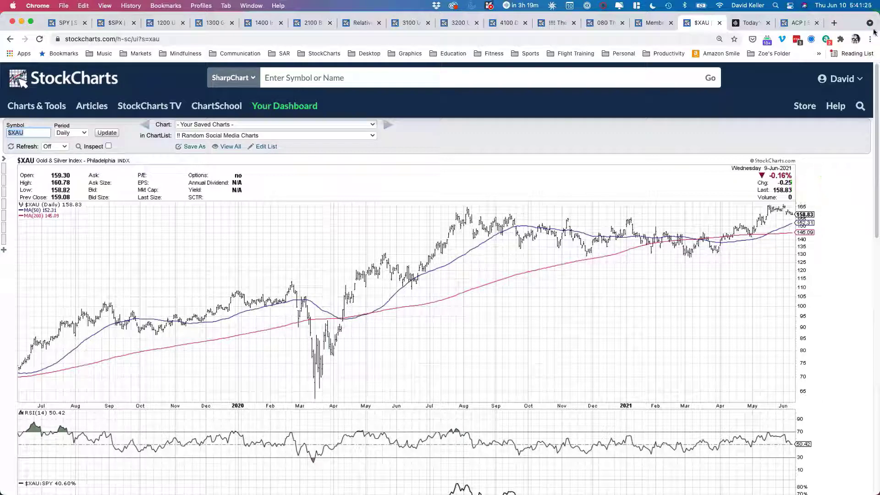
# Load the saved chart 'TSLA 2021-06-07' from the Your Saved Charts list
pyautogui.click(267, 124)
pyautogui.scroll(-15, 276, 286)
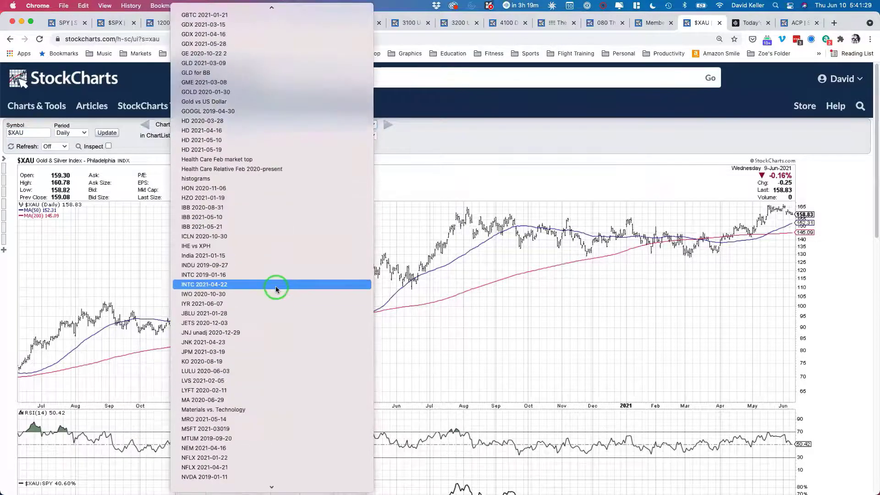
pyautogui.scroll(-20, 276, 287)
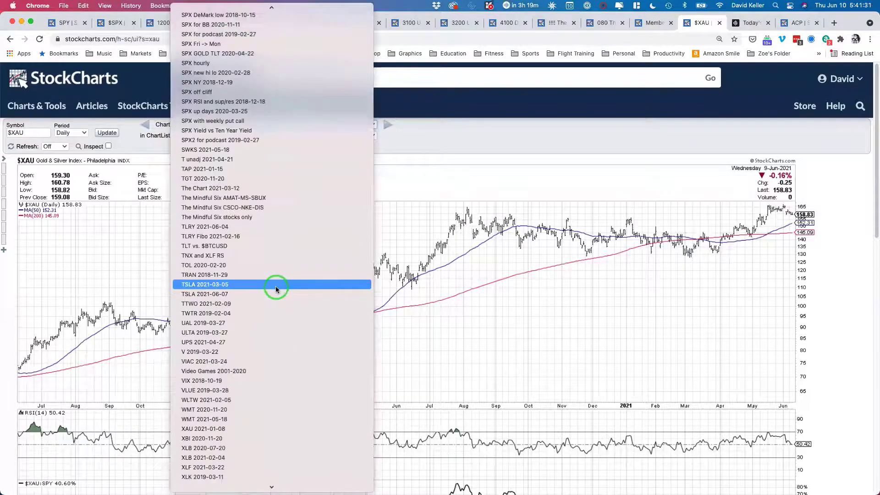
pyautogui.click(258, 294)
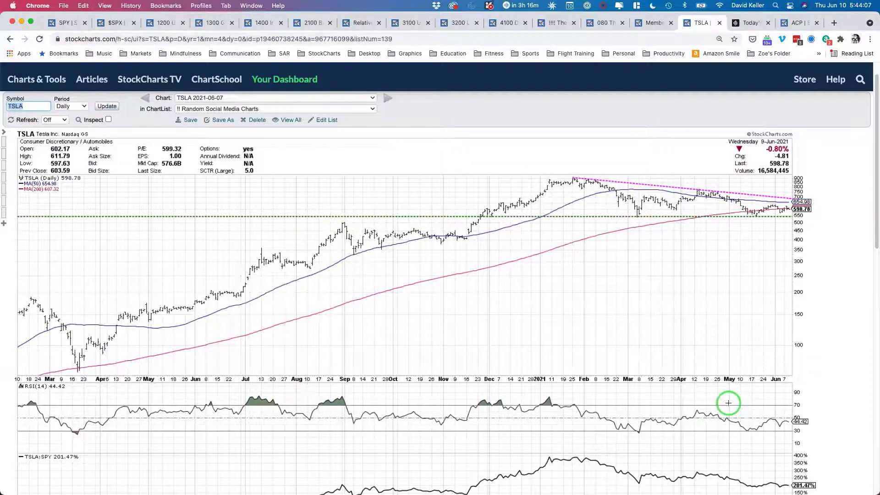
# Scroll the TSLA chart to inspect the falling trendline and support near the 200-day average
pyautogui.scroll(-3, 728, 403)
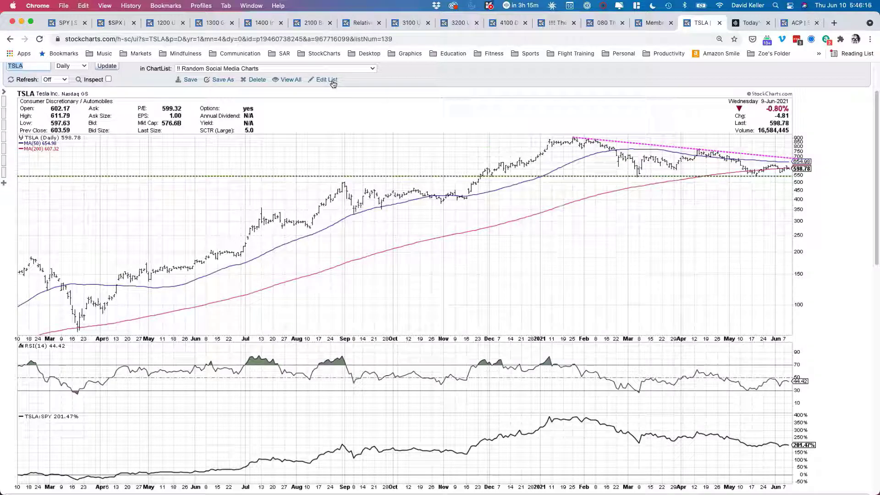
# From the 1400 Intermarket Analysis grid, open the full $WTIC crude oil daily chart
pyautogui.click(265, 23)
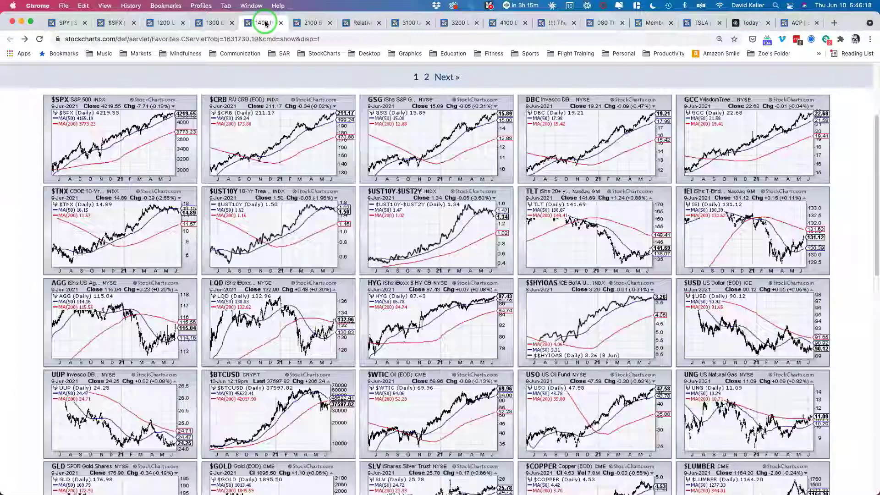
pyautogui.scroll(-1, 305, 209)
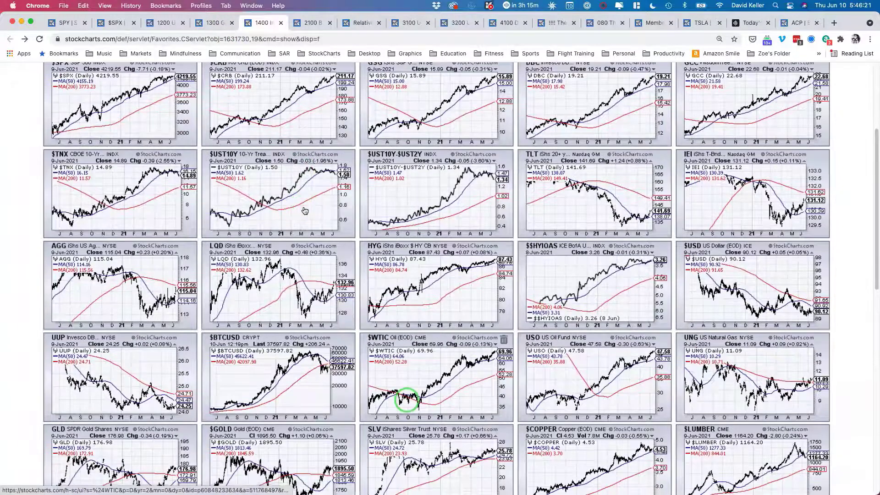
pyautogui.click(406, 399)
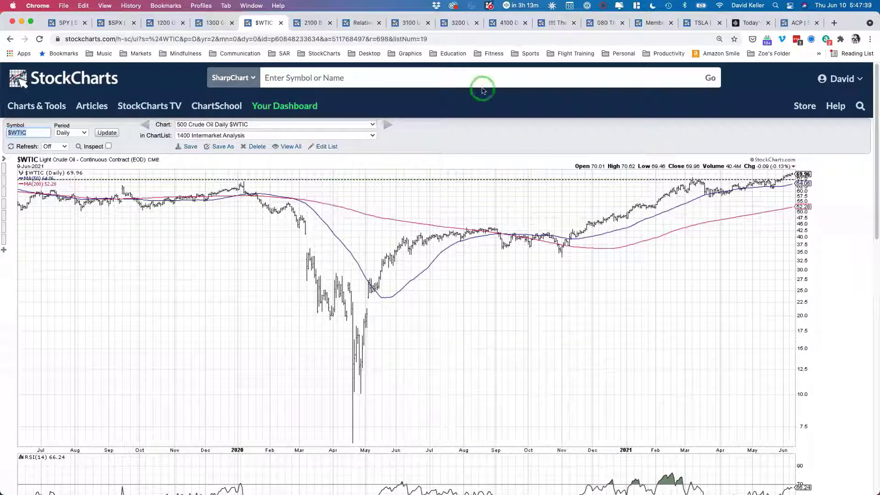
# From the 3100 US Sector ETFs grid, open the full XLE Energy chart and scroll through it
pyautogui.click(409, 23)
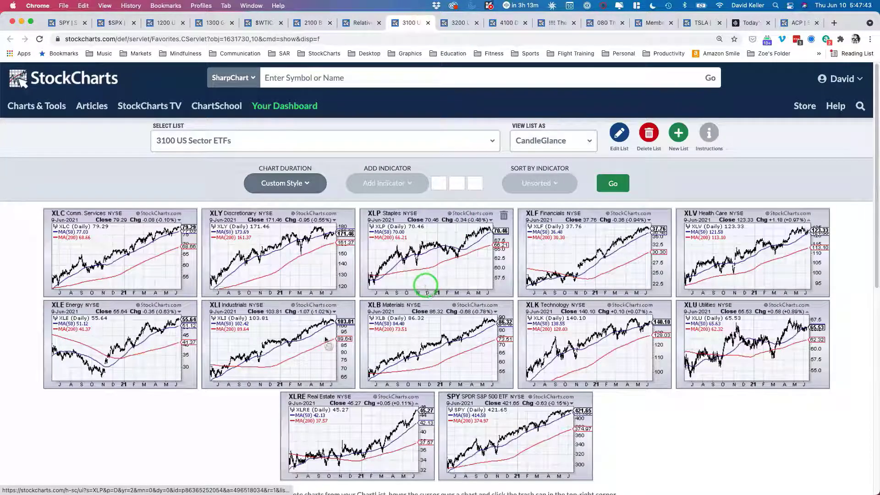
pyautogui.click(148, 367)
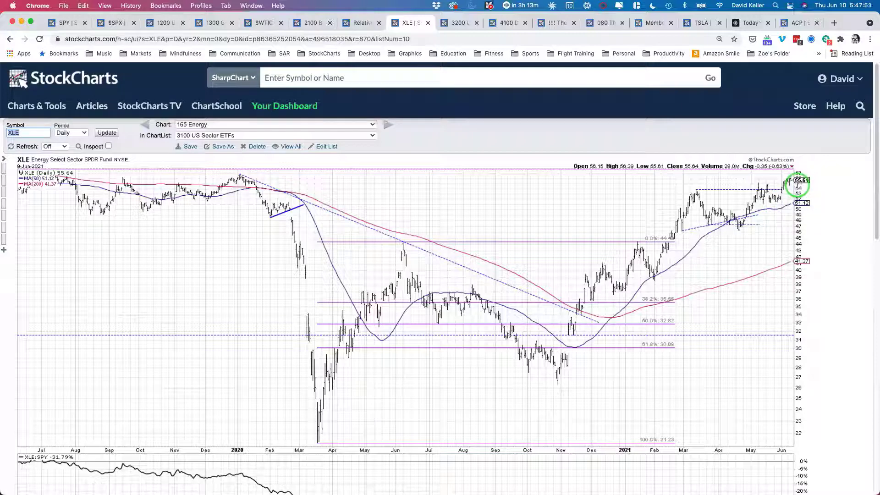
pyautogui.scroll(-1, 797, 182)
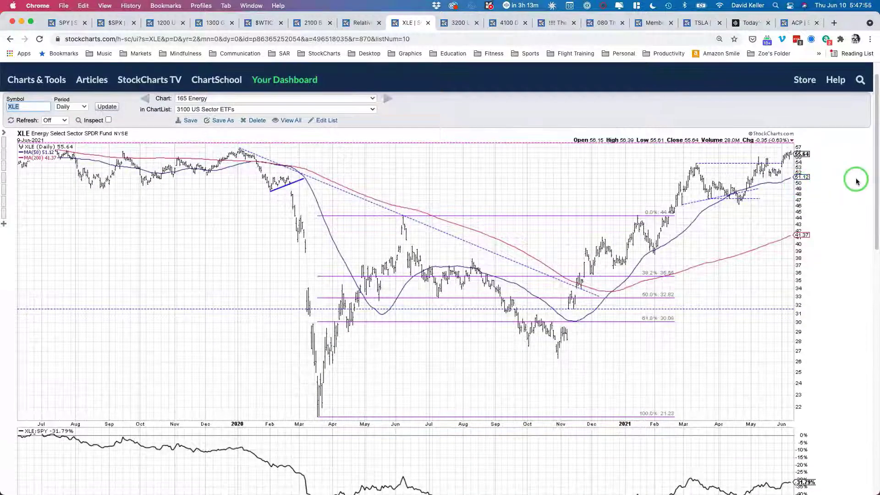
pyautogui.scroll(-1, 856, 181)
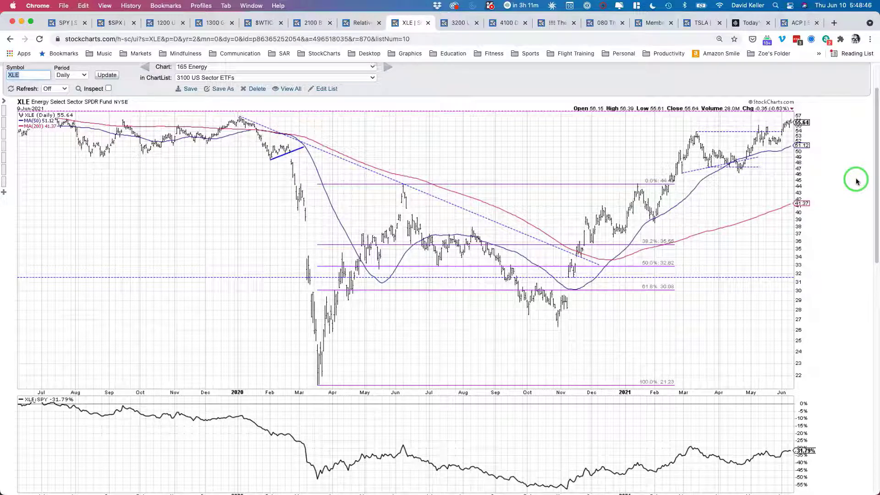
# From the $WTIC crude oil chart, load the 400 US Dollar $USD chart, then move to the 1300 Global Equity ETFs list
pyautogui.click(253, 24)
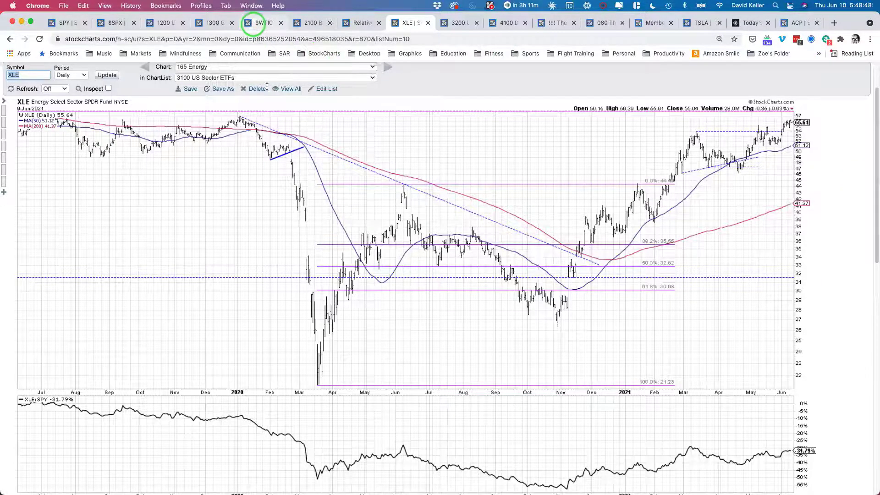
pyautogui.click(261, 125)
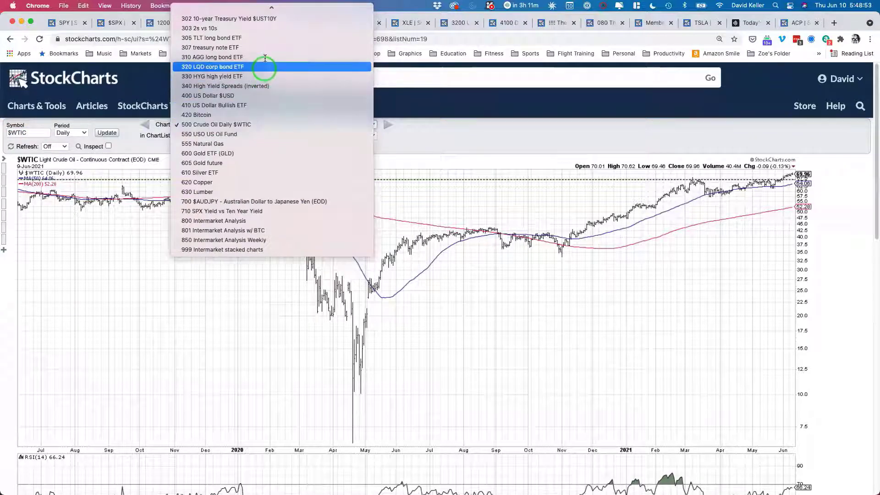
pyautogui.moveTo(272, 4)
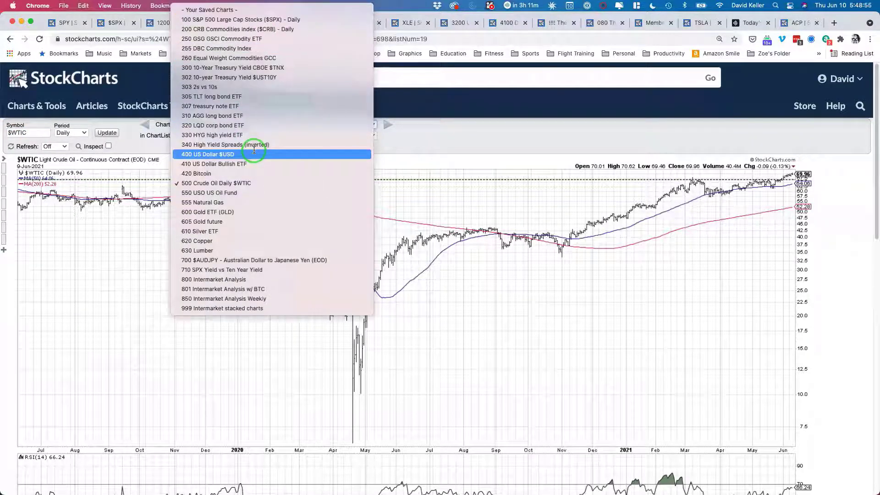
pyautogui.click(254, 152)
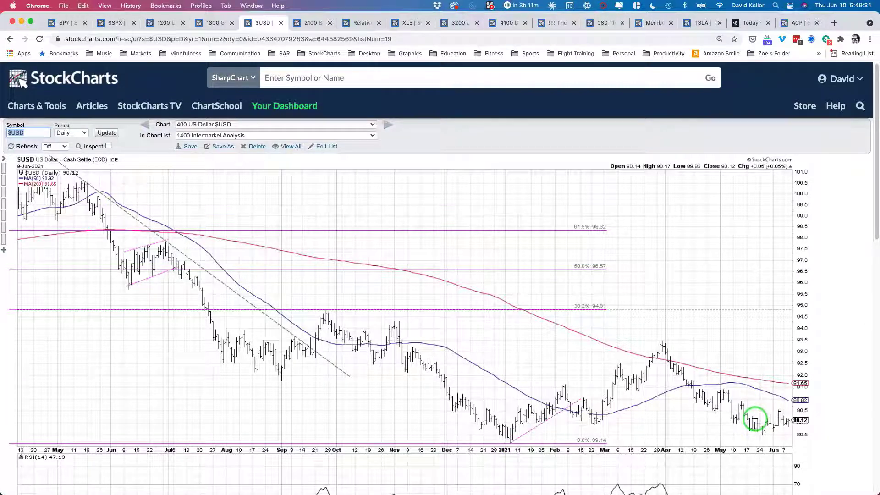
pyautogui.scroll(-1, 754, 419)
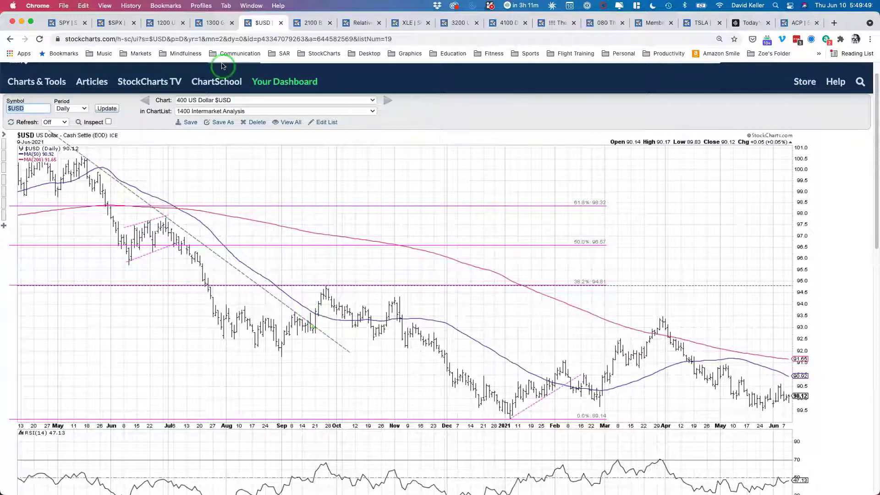
pyautogui.click(218, 22)
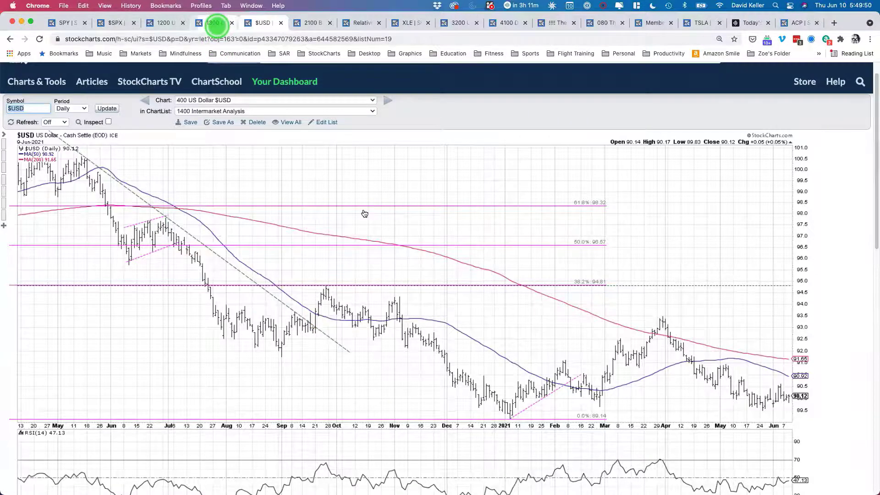
# Open the full EWZ Brazil chart and return to the Global Equity ETFs grid
pyautogui.scroll(-5, 361, 217)
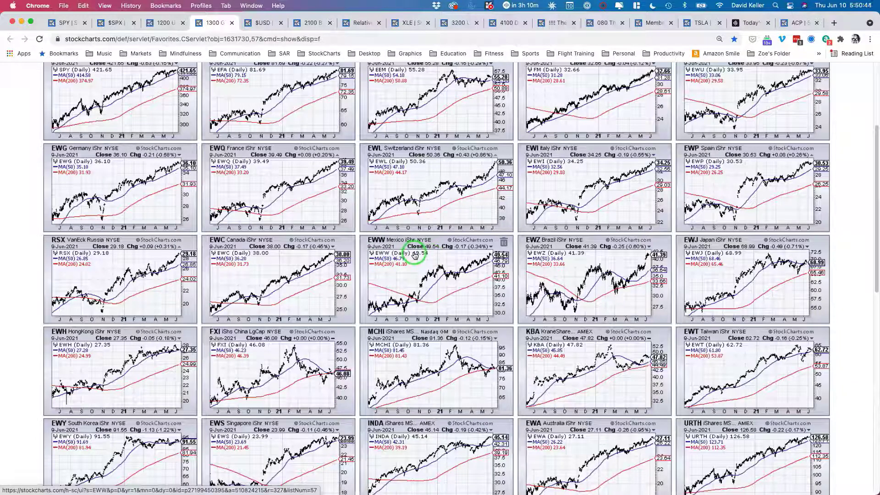
pyautogui.click(606, 278)
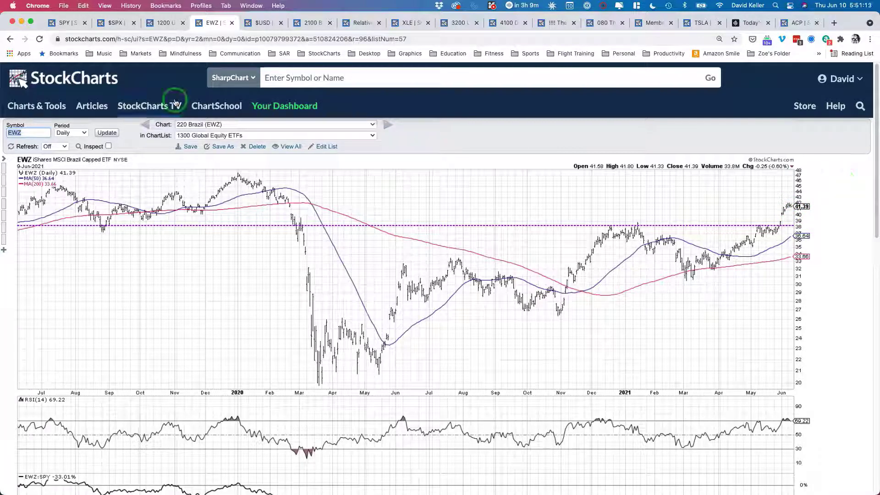
pyautogui.click(10, 38)
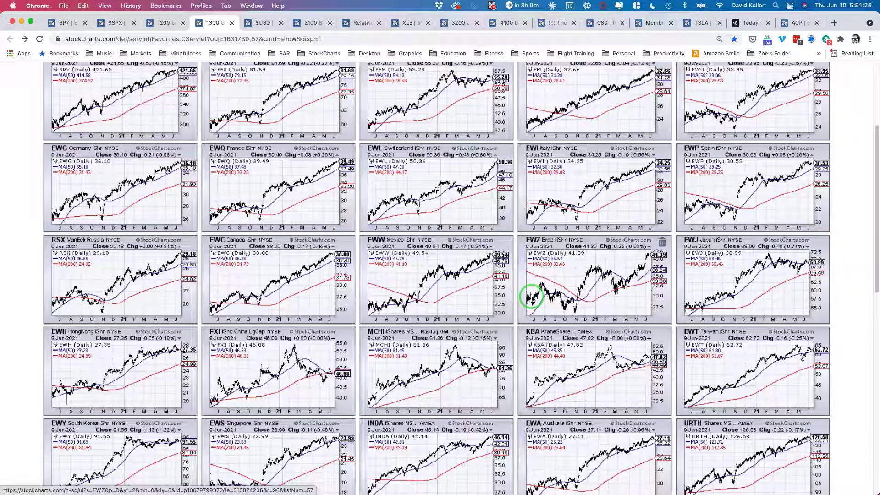
# Review the full Japan EWJ chart, then go back to the 1300 Global Equity ETFs grid
pyautogui.click(783, 288)
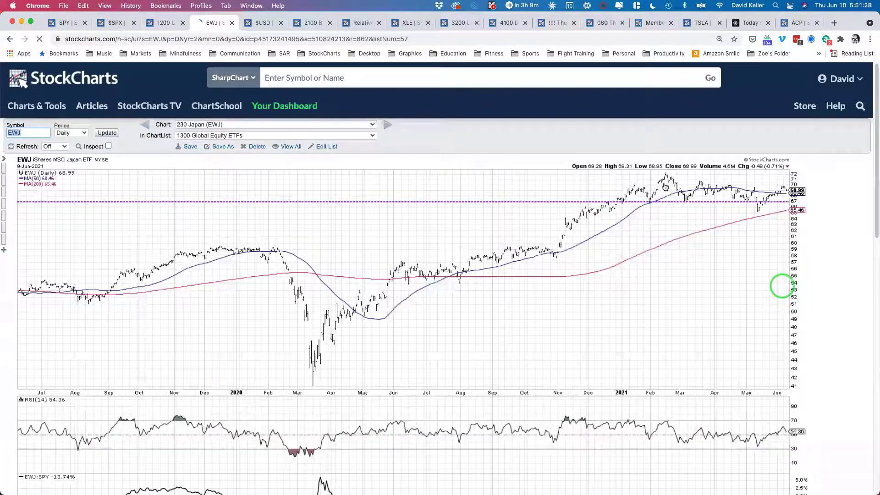
pyautogui.click(705, 188)
pyautogui.click(732, 194)
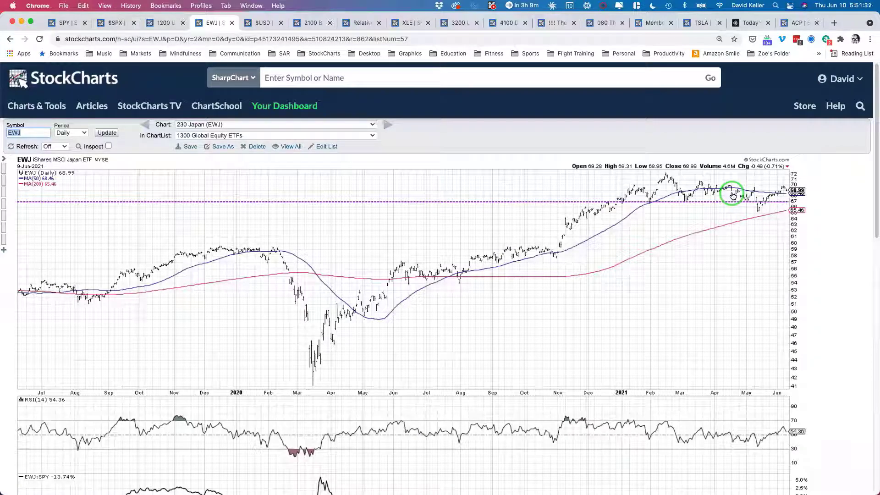
pyautogui.click(662, 171)
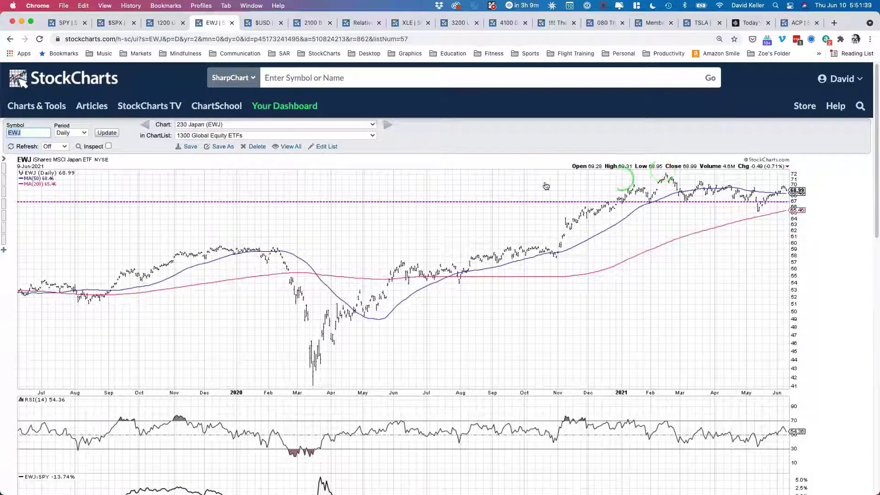
pyautogui.click(11, 39)
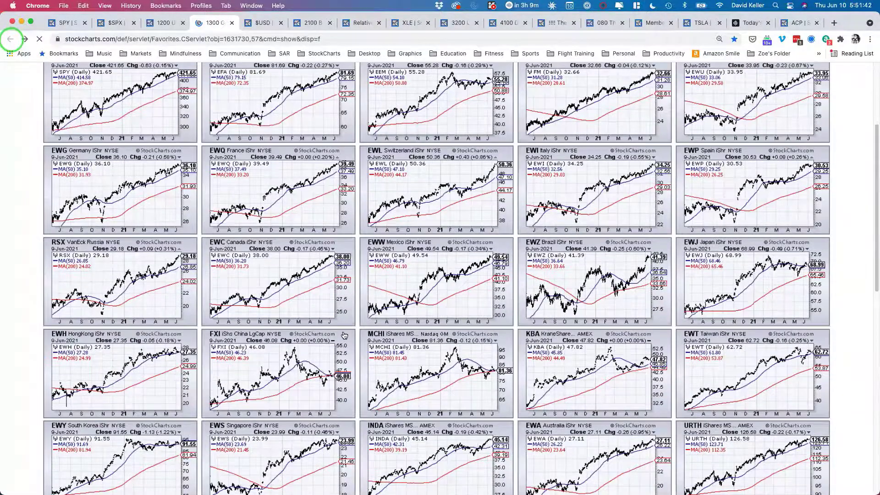
pyautogui.click(295, 360)
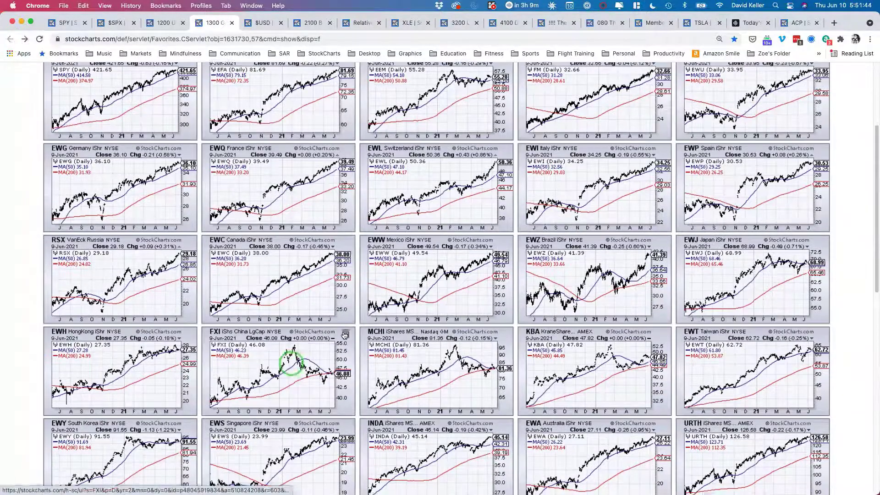
pyautogui.scroll(-1, 344, 336)
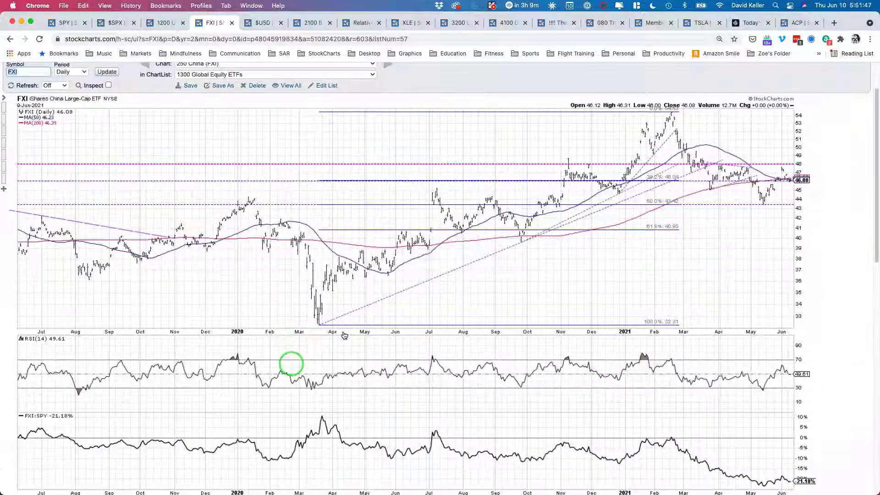
pyautogui.scroll(-1, 344, 336)
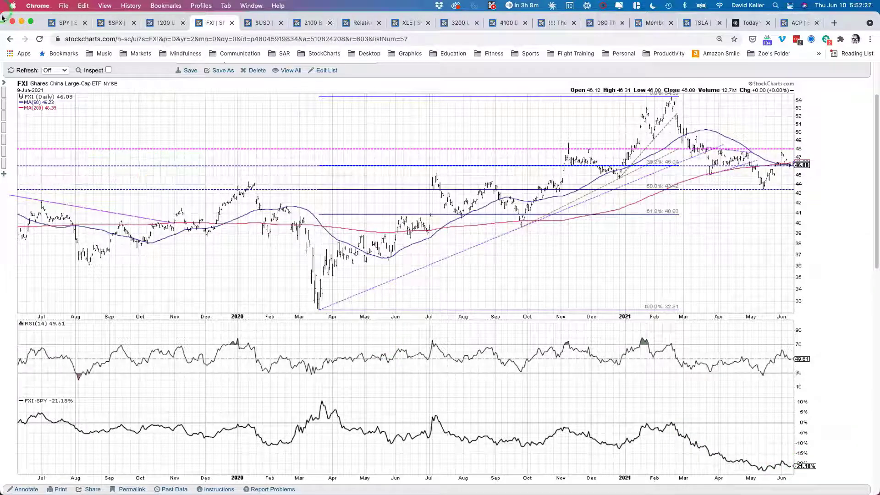
pyautogui.click(10, 40)
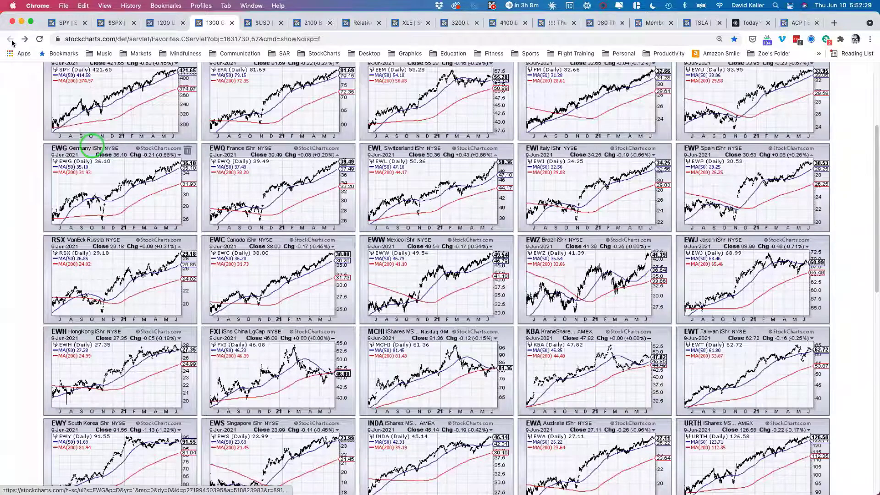
# Bring back the saved Tesla TSLA daily chart, last at 598.78
pyautogui.scroll(-1, 91, 142)
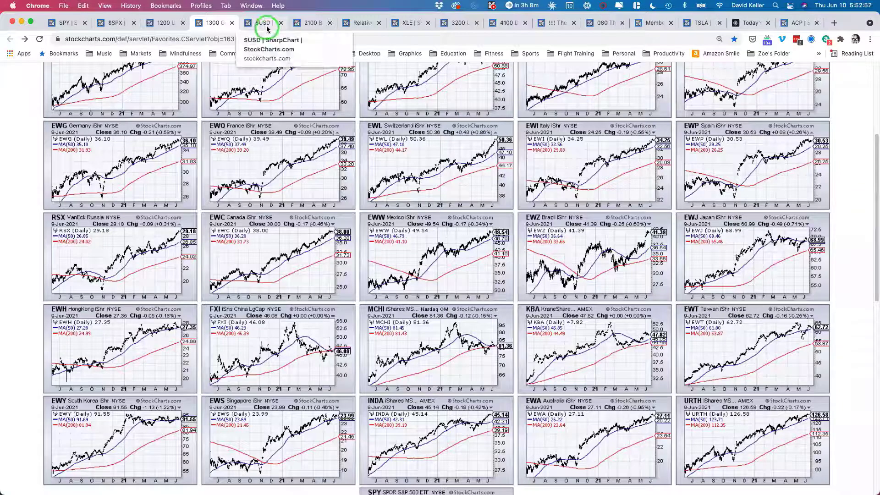
pyautogui.click(702, 25)
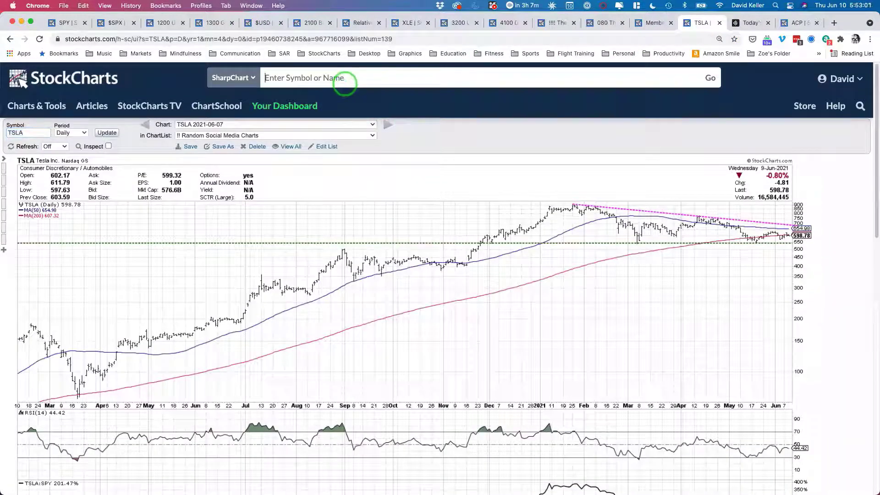
# Enter the symbol gbtc to load the Grayscale Bitcoin Trust daily chart
pyautogui.write('gbtc')
pyautogui.press('Return')
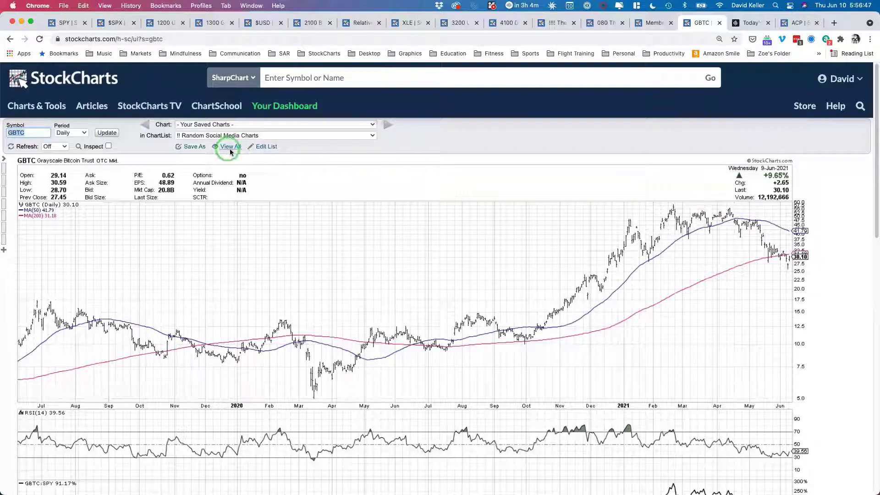
pyautogui.click(122, 29)
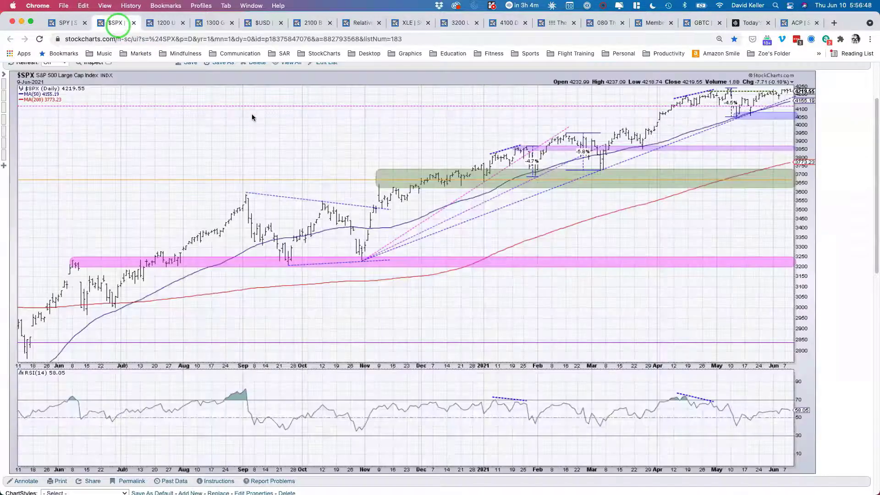
pyautogui.click(252, 117)
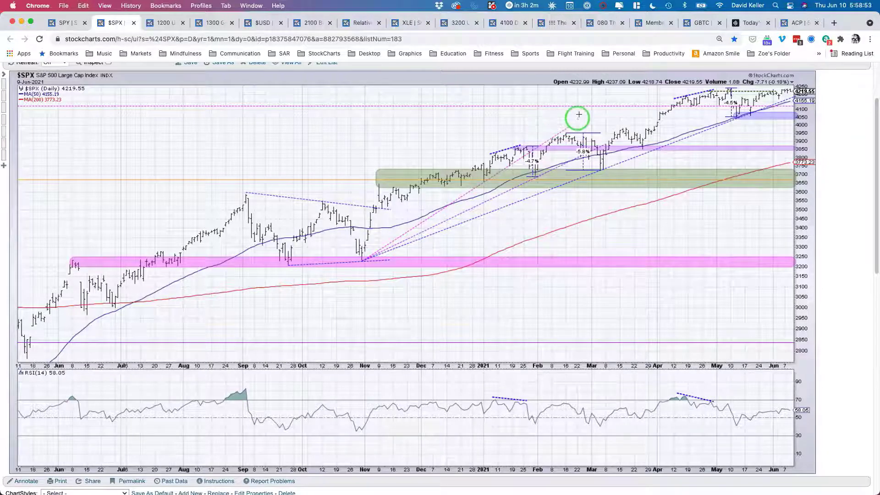
pyautogui.click(411, 25)
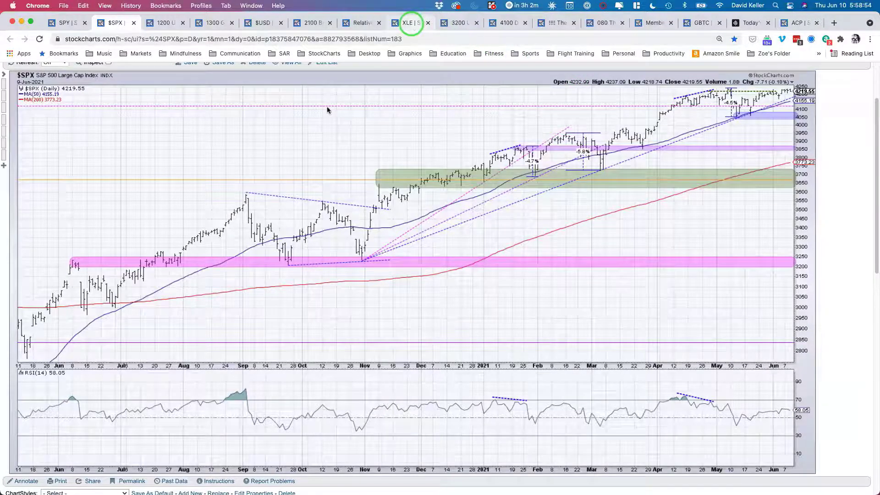
# Pick the 220 Real Estate chart list and scroll down to the XLRE:SPY ratio panel
pyautogui.click(284, 68)
pyautogui.click(264, 114)
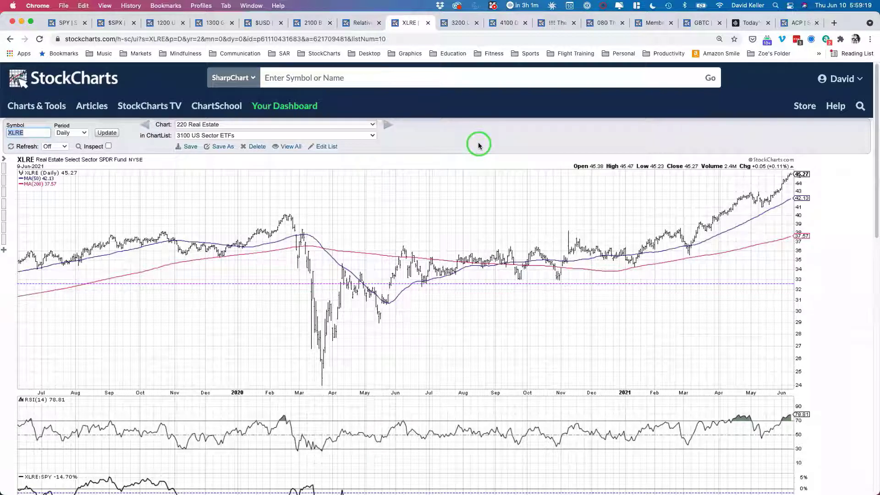
pyautogui.scroll(-3, 478, 145)
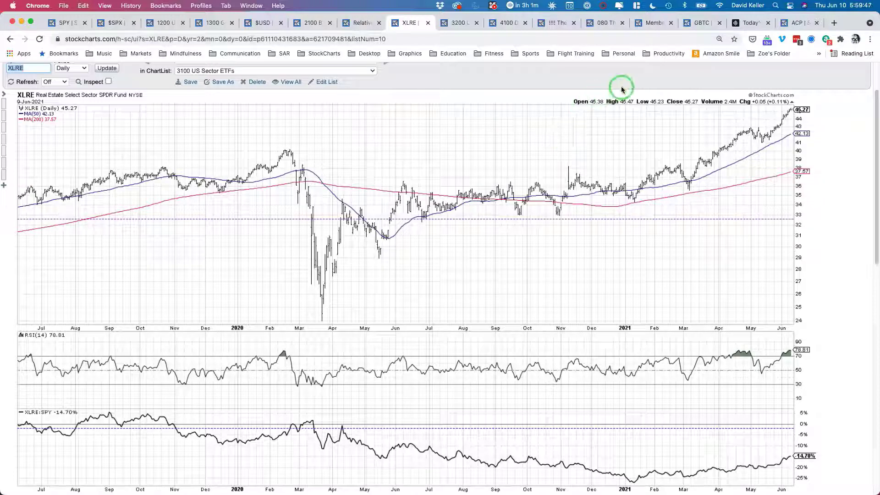
# Go to the Members Dashboard, where Health Care XLV leads the Sector Summary
pyautogui.click(651, 27)
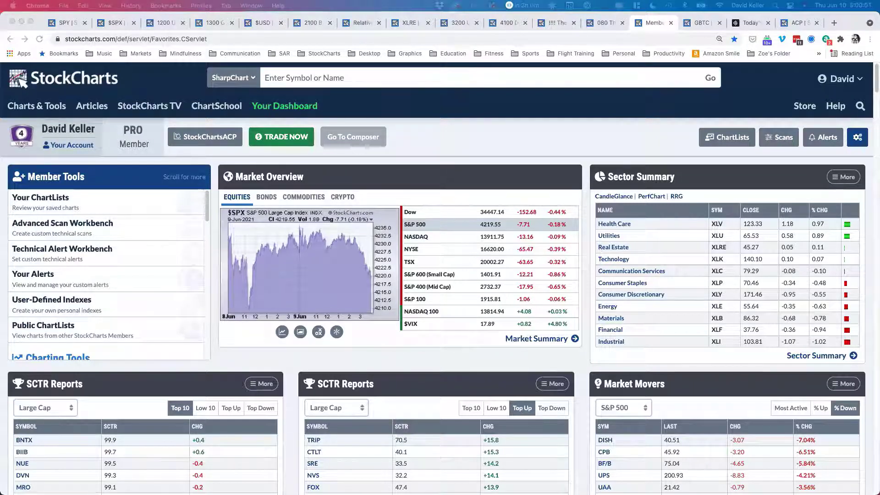
# Move the Market Misbehavior YouTube tab into the main Chrome window and show its channel home page
pyautogui.click(829, 31)
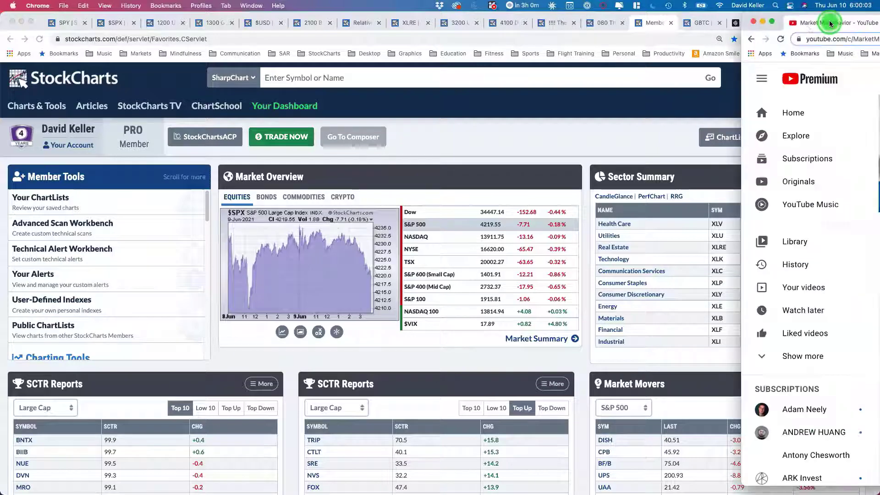
pyautogui.click(820, 20)
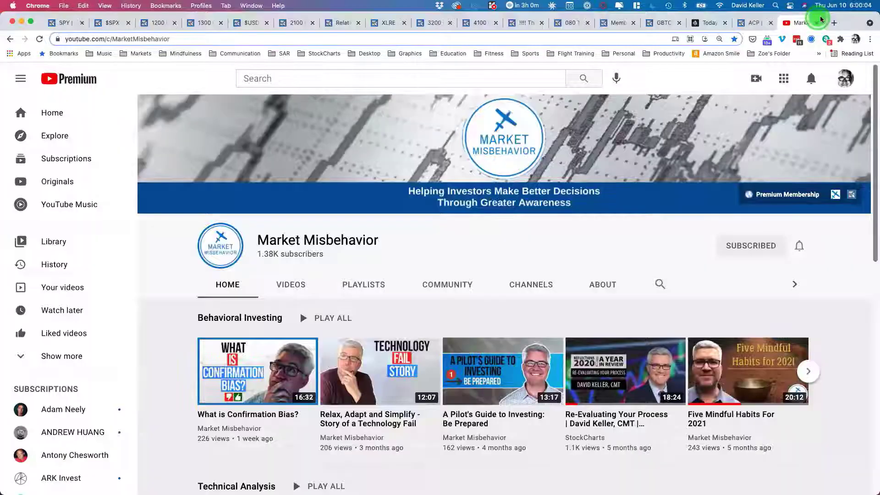
pyautogui.click(616, 23)
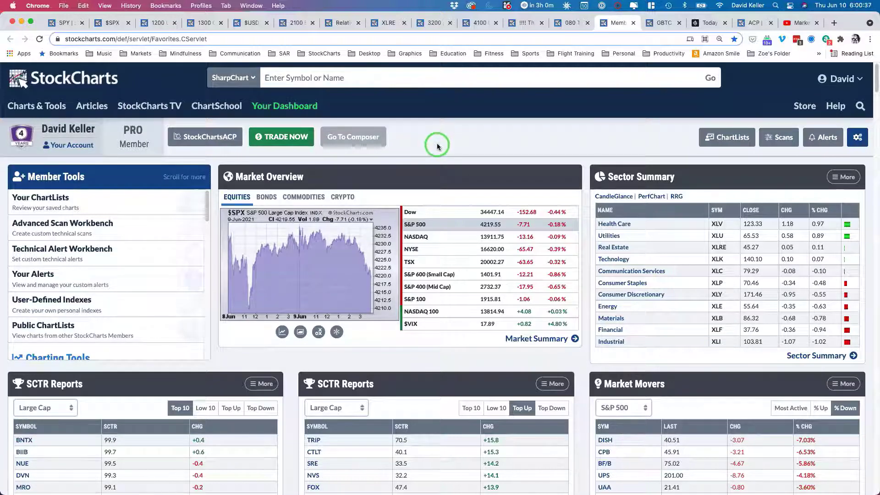
pyautogui.click(800, 23)
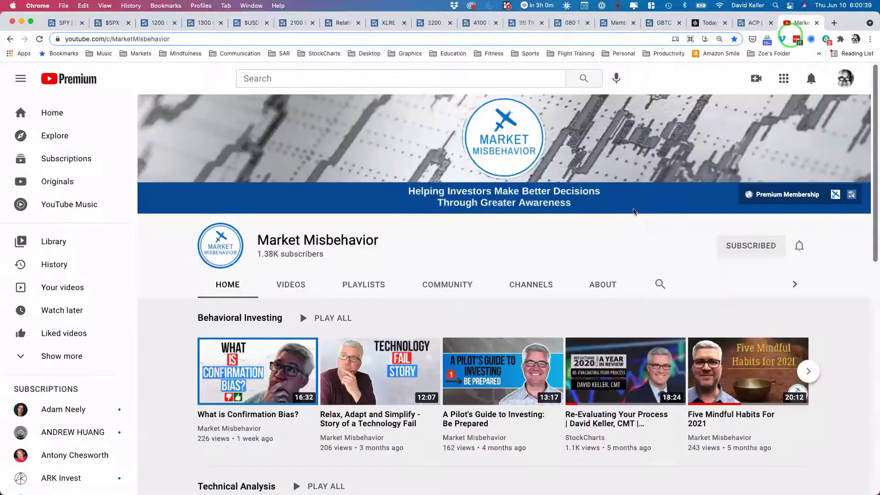
pyautogui.click(629, 221)
pyautogui.scroll(-2, 624, 222)
pyautogui.scroll(-3, 625, 223)
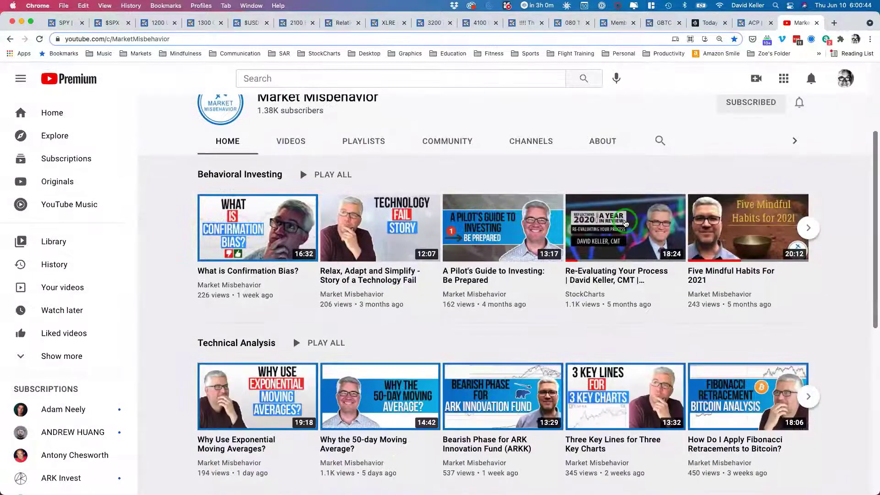
pyautogui.moveTo(598, 266)
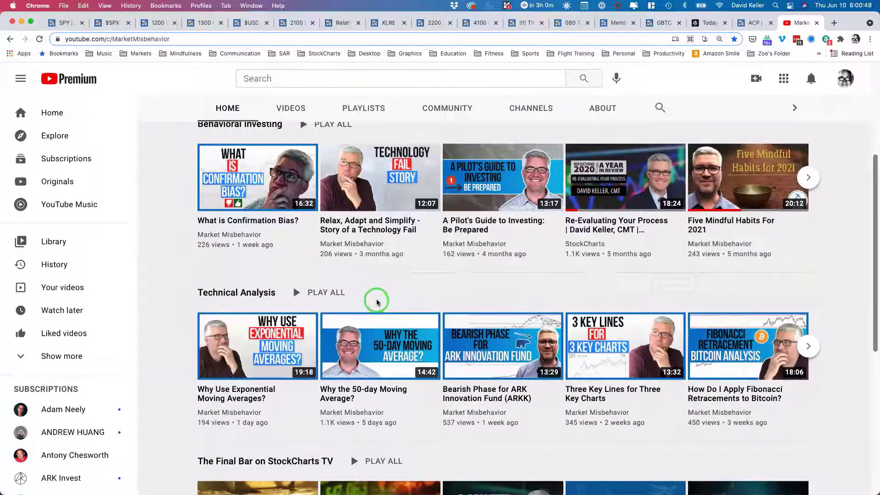
pyautogui.moveTo(726, 385)
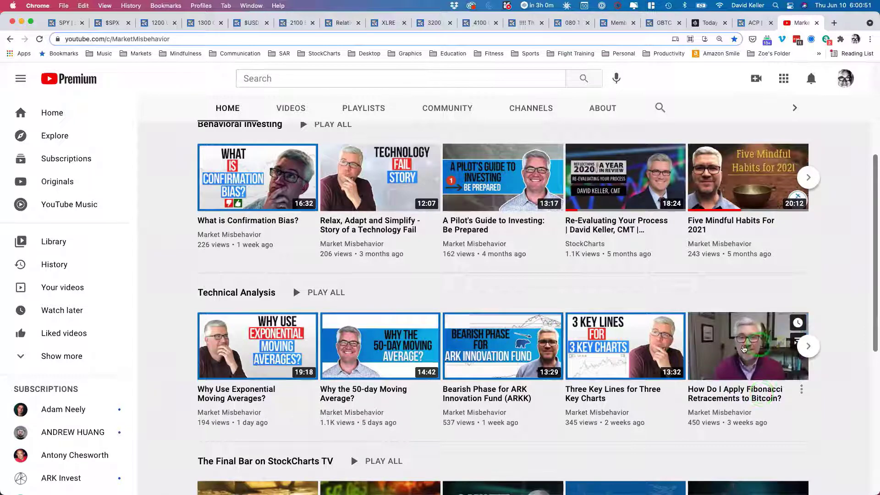
pyautogui.click(828, 316)
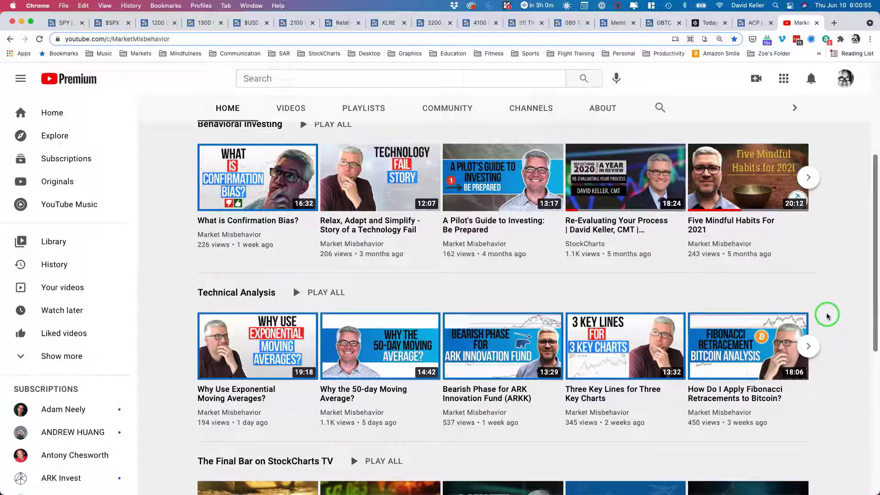
pyautogui.scroll(5, 827, 316)
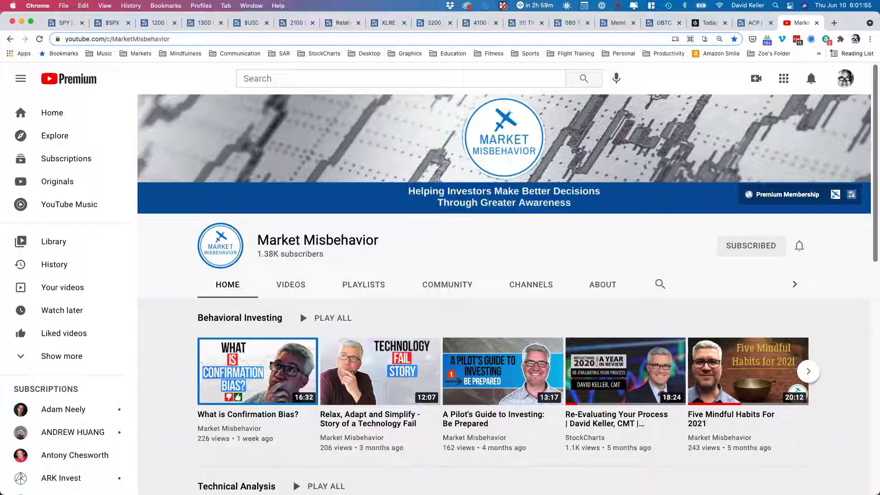
# Select the Market Misbehavior channel URL in the address bar
pyautogui.click(141, 39)
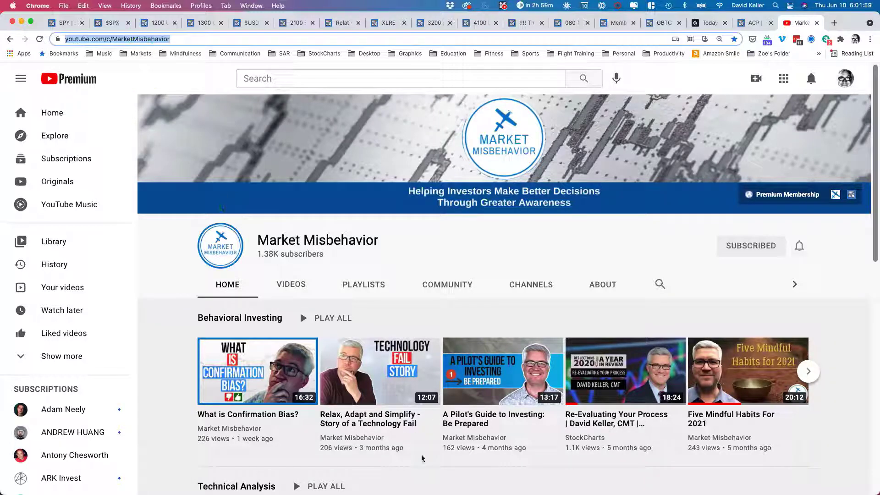